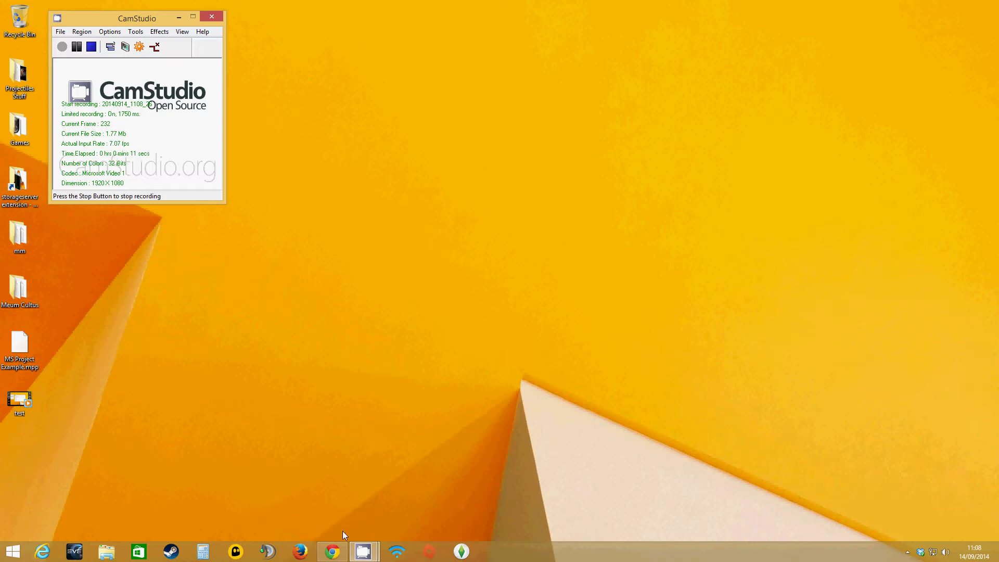
- Restore the Chrome window showing the Google homepage from its taskbar icon
mouse_move(337, 556)
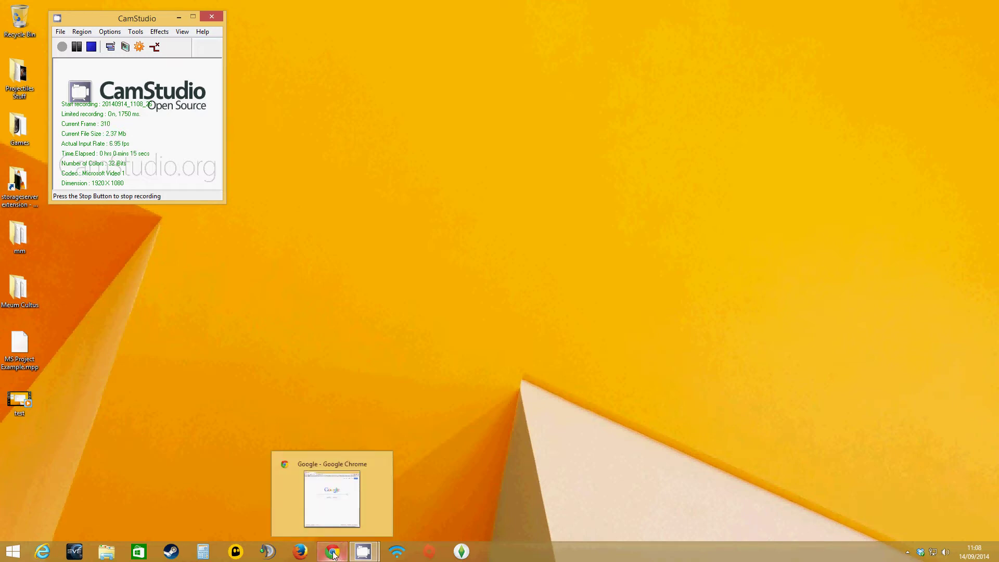
- Go to portal.office.com and sign in with the saved organizational account
click(335, 556)
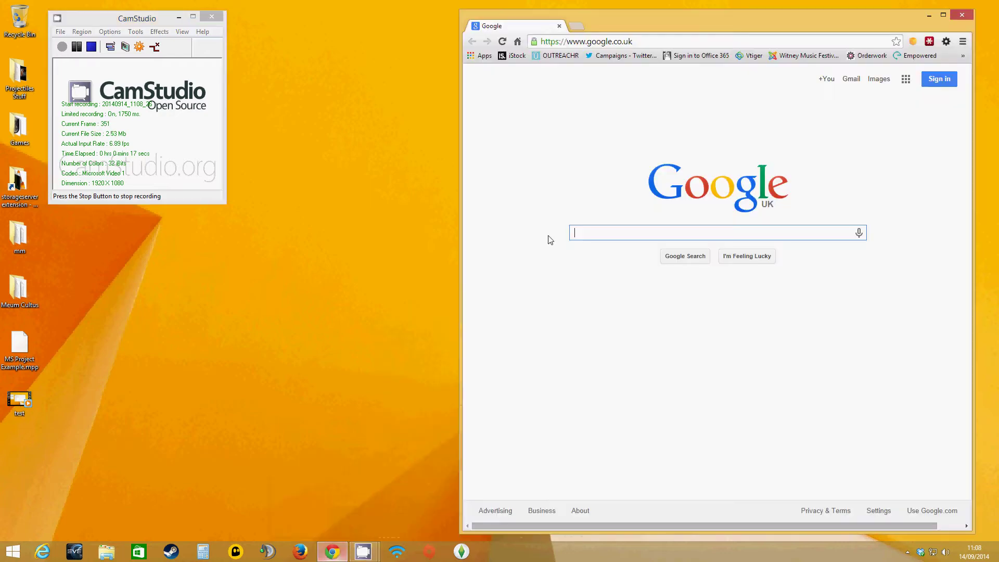
click(631, 43)
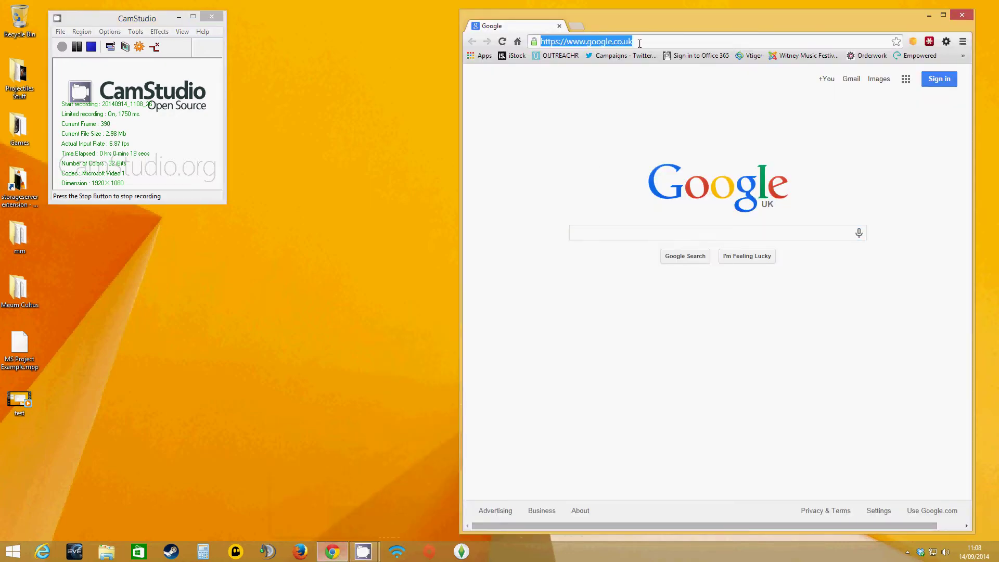
text(portal.office.com)
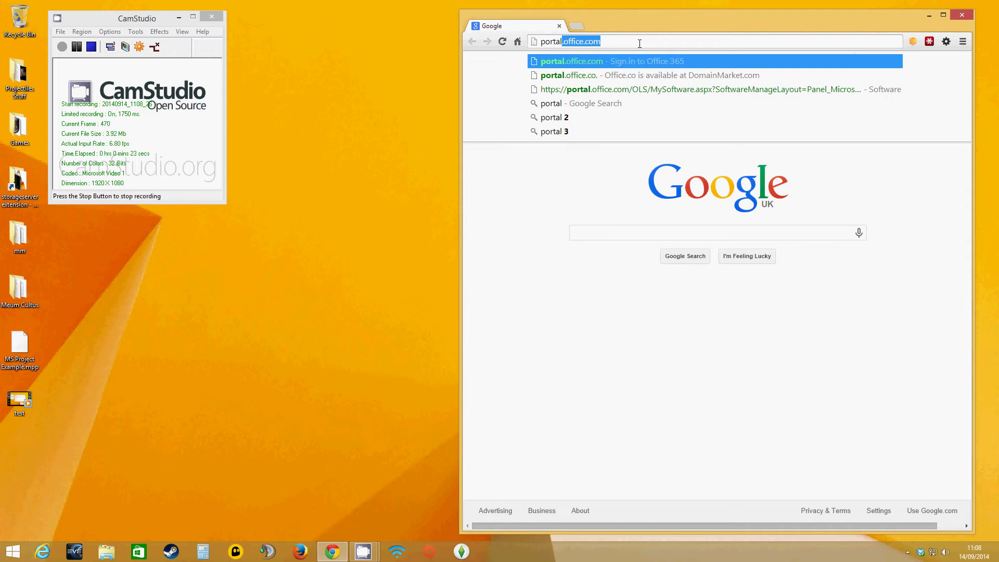
key(Return)
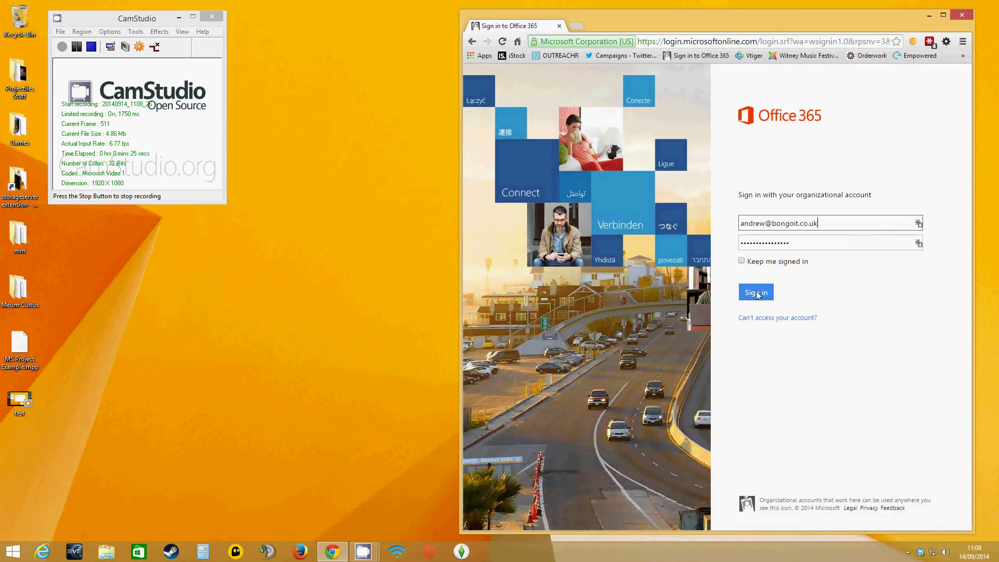
click(757, 292)
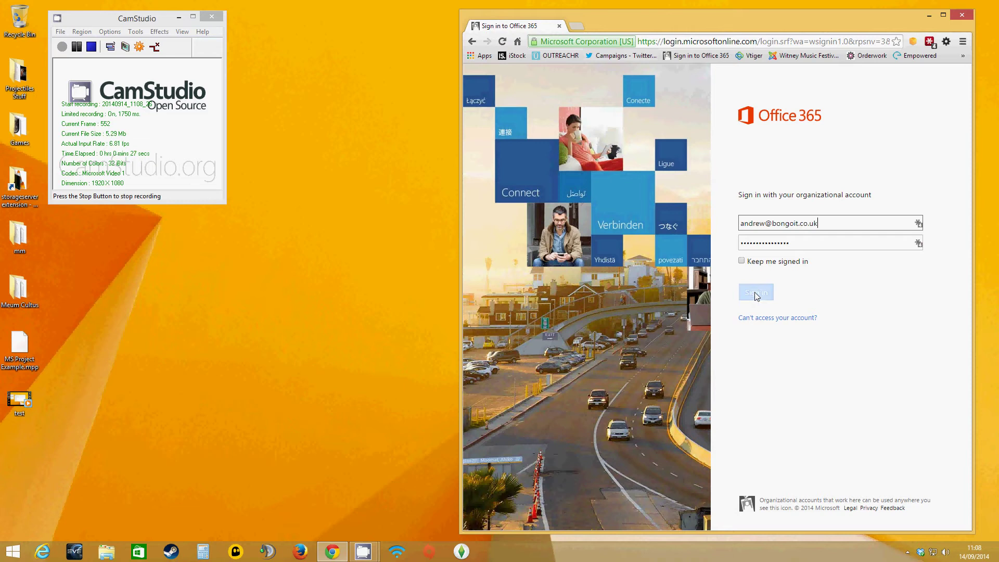
click(756, 293)
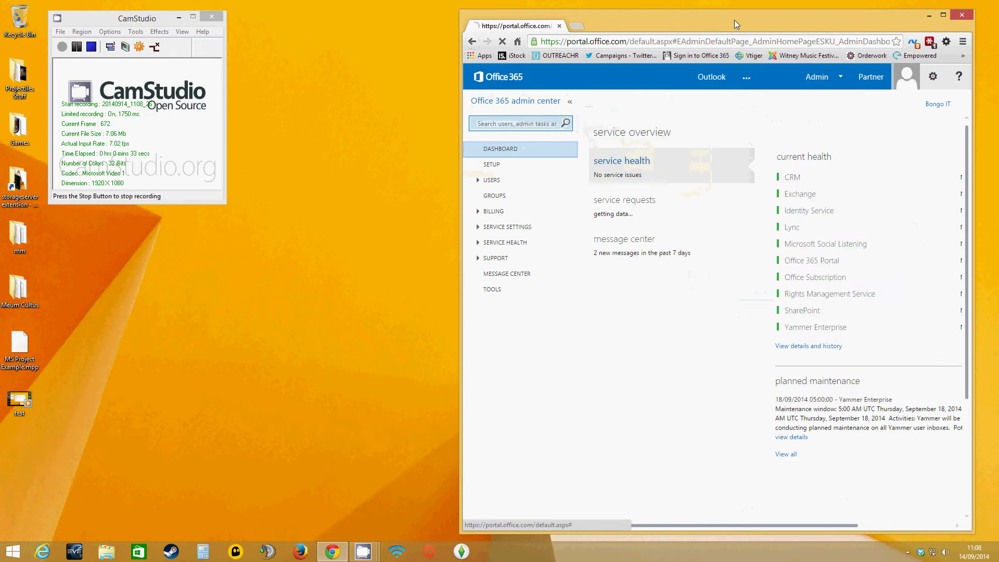
- Maximize Chrome and open the Software page under Office 365 settings
double_click(734, 20)
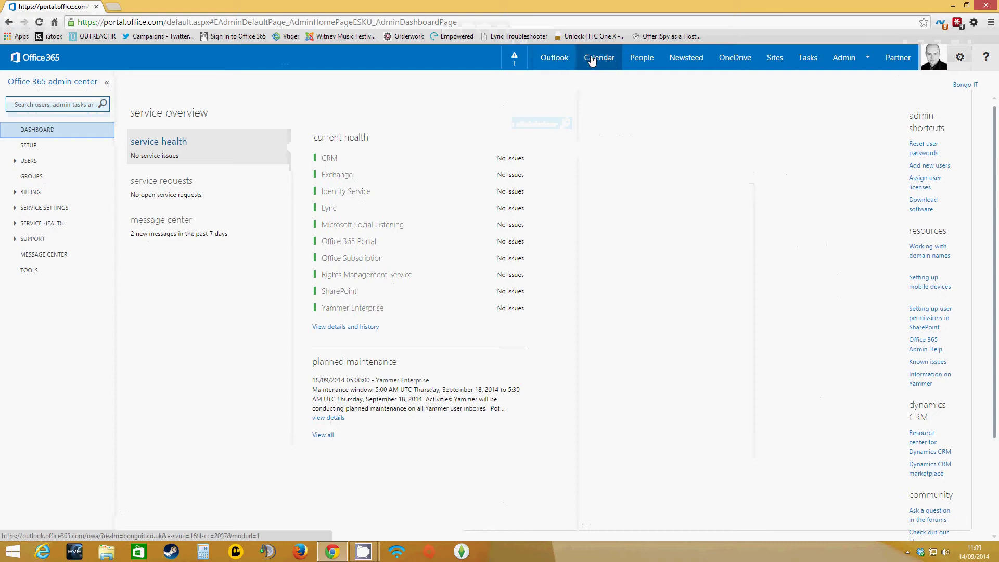
click(961, 58)
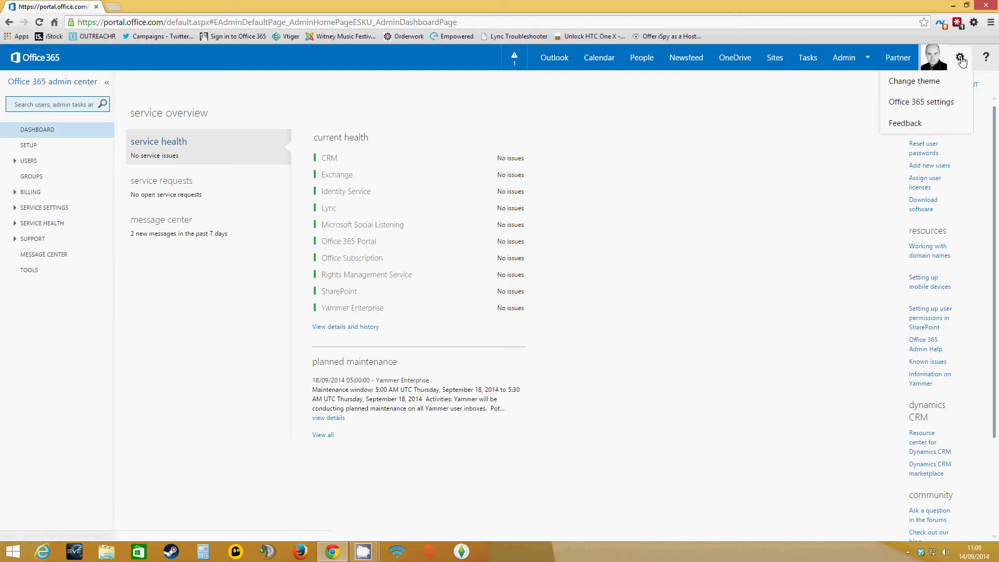
click(916, 103)
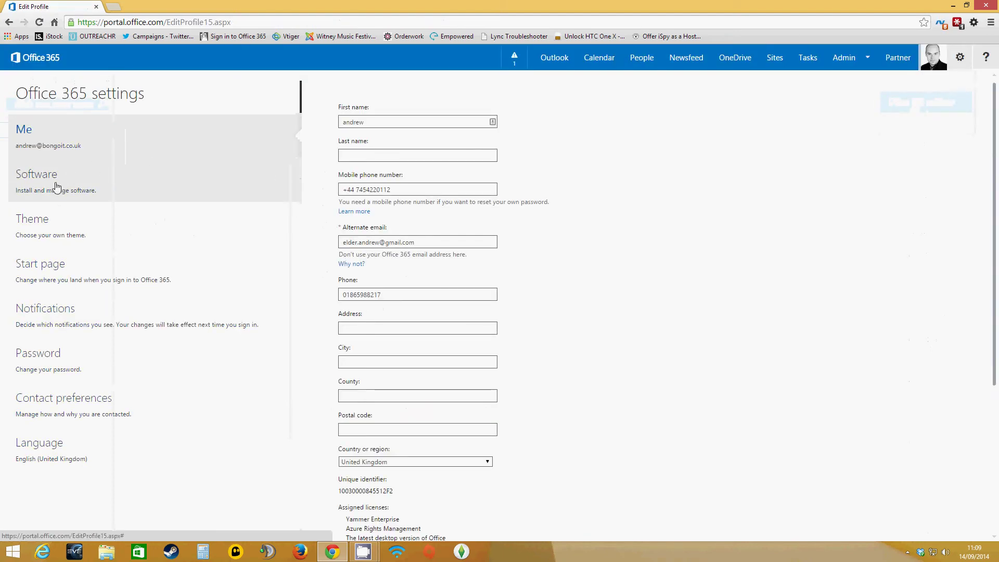
click(57, 186)
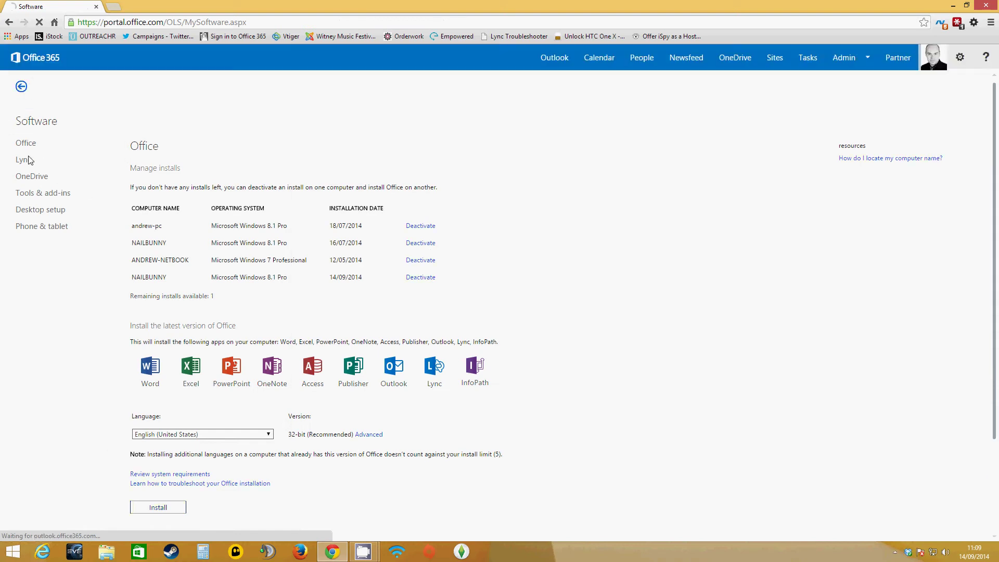
- Download the latest Office in English (United States) and run Setup.X86.exe
scroll(219, 252, down, 3)
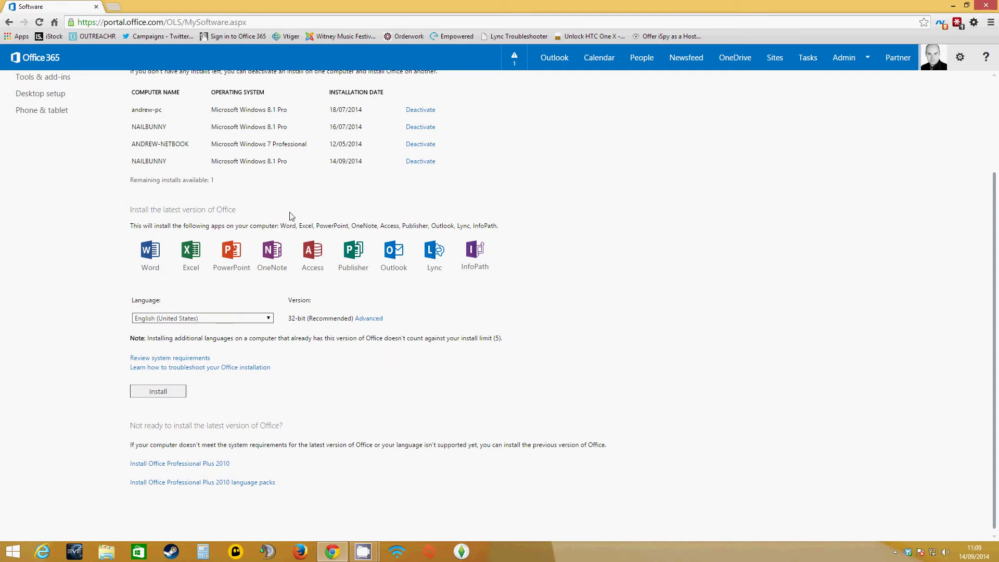
scroll(294, 239, up, 3)
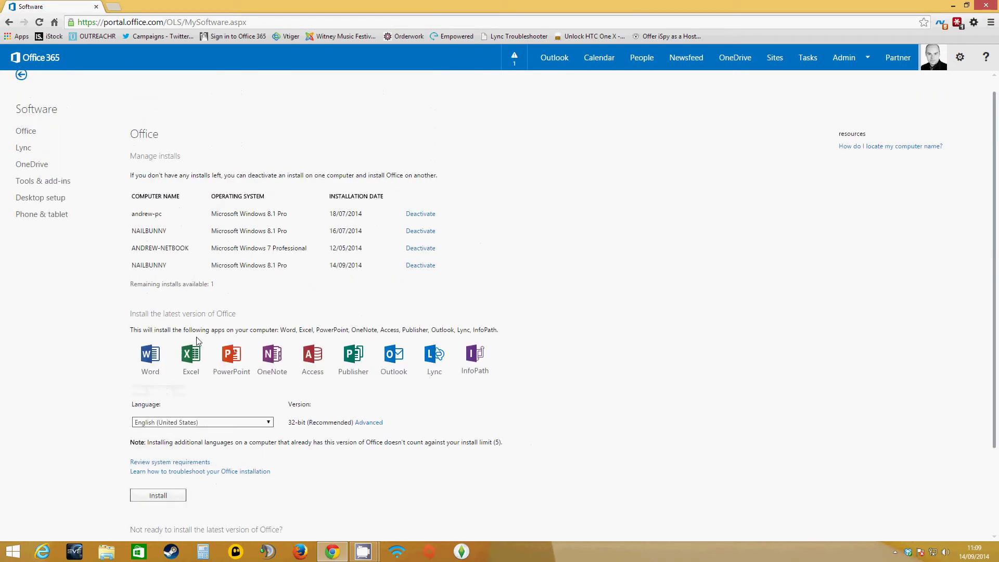
scroll(198, 341, down, 3)
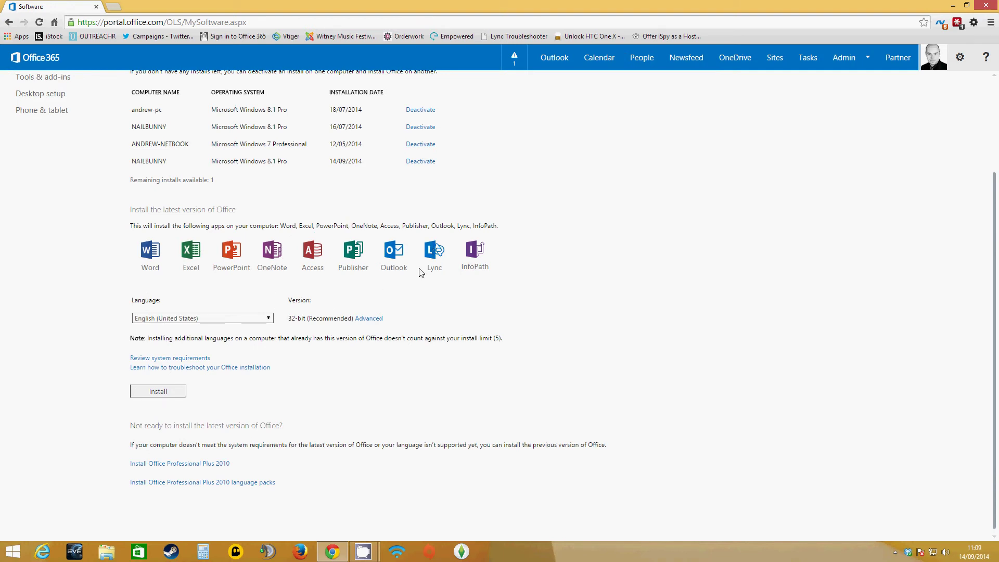
click(270, 318)
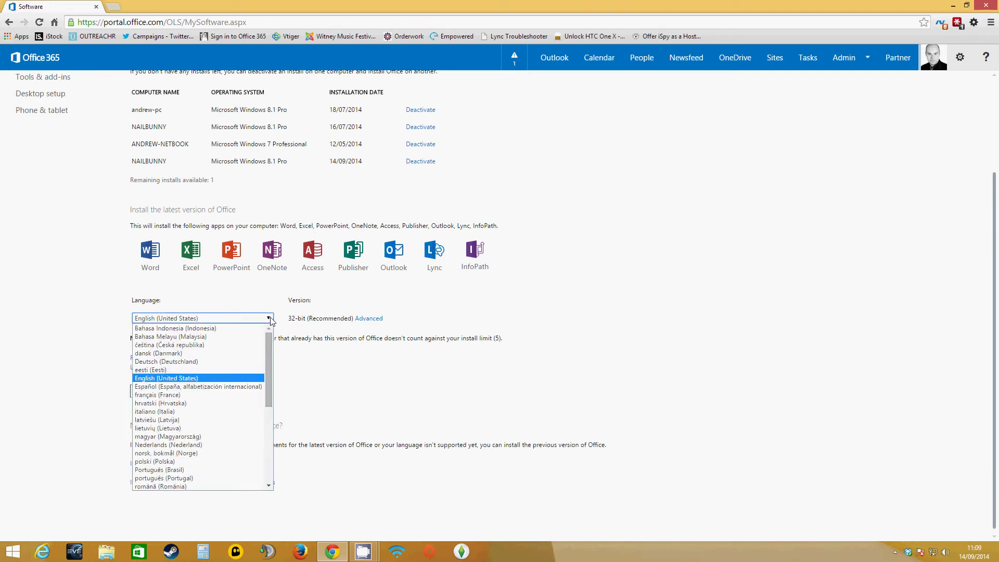
click(270, 318)
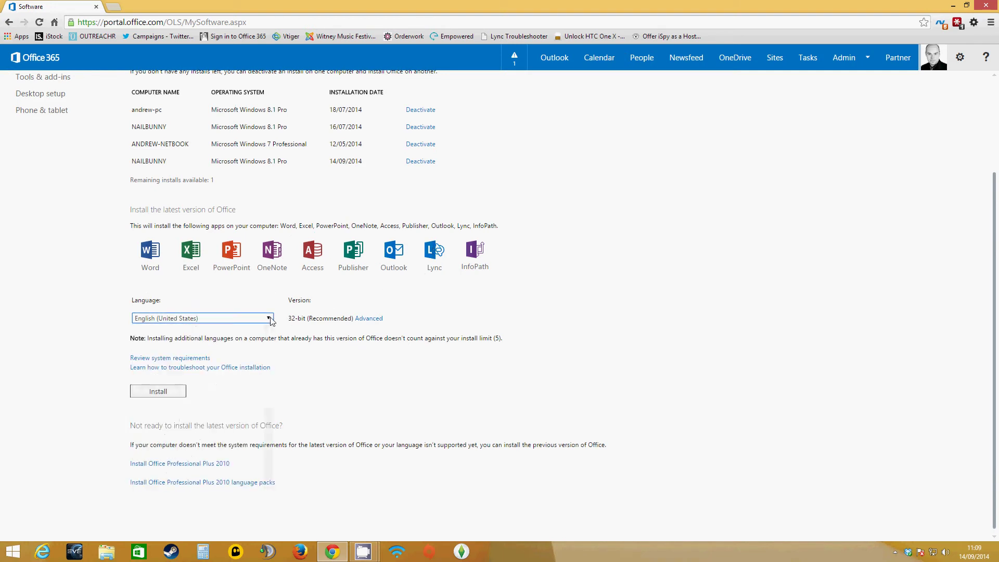
click(167, 397)
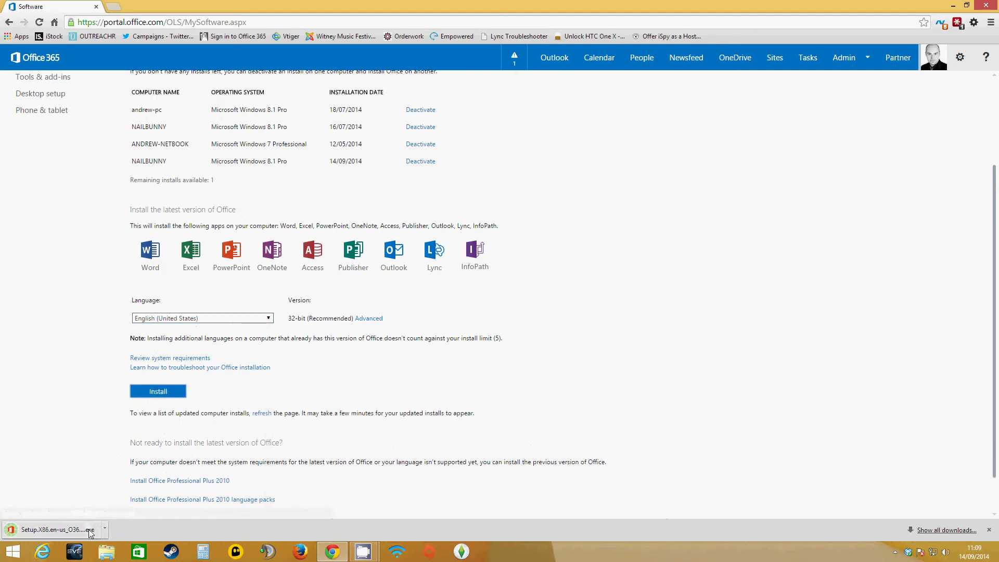
click(88, 530)
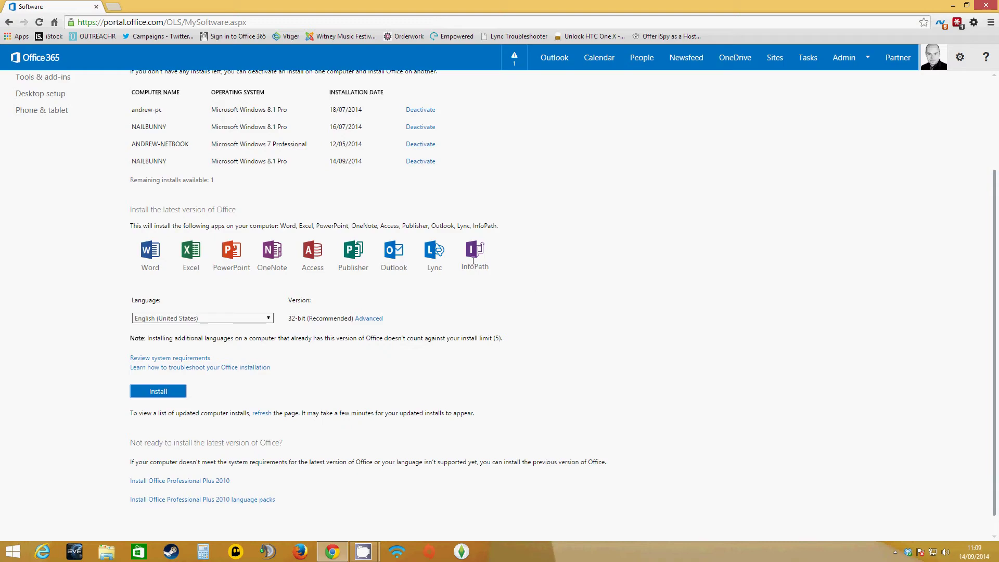
- Minimize Chrome so the Office installer's progress is visible
click(953, 5)
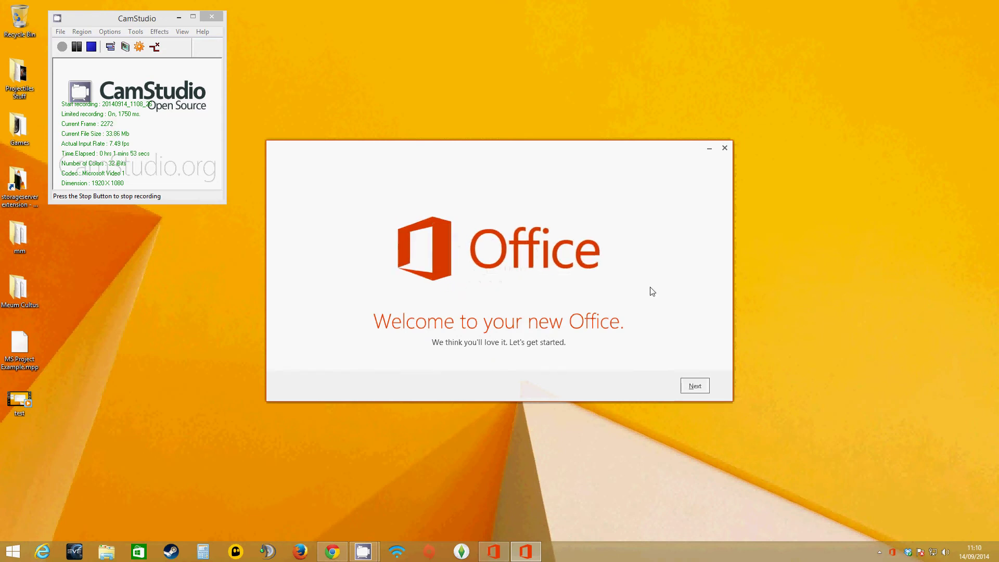
- Continue past the welcome, OneDrive and Office look screens, skipping the what's-new tour
click(696, 387)
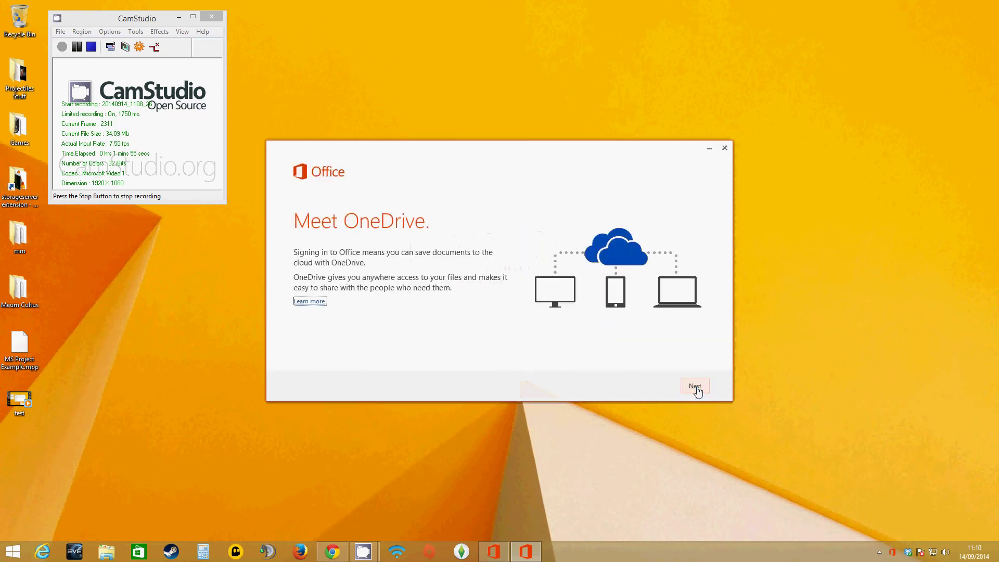
click(695, 387)
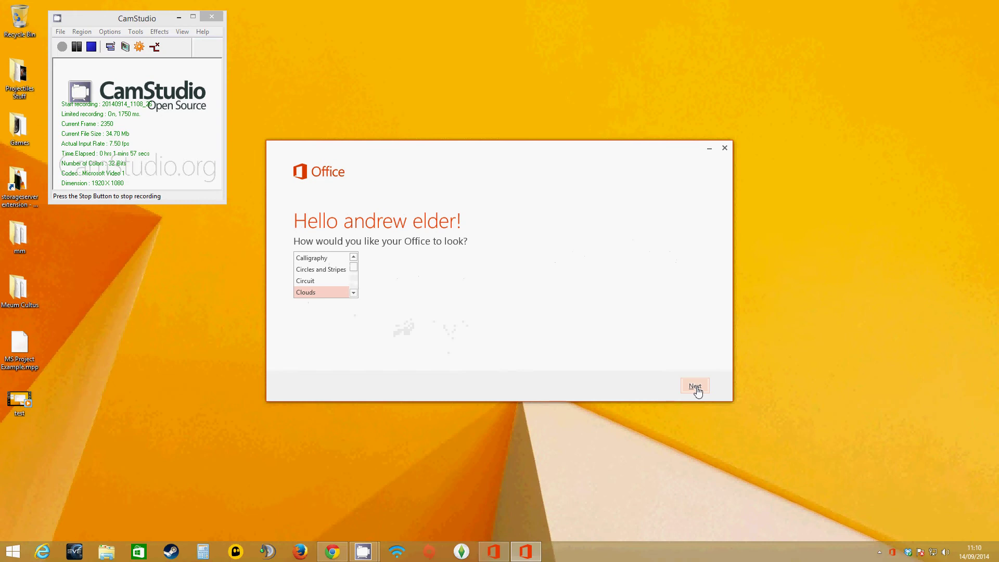
click(695, 387)
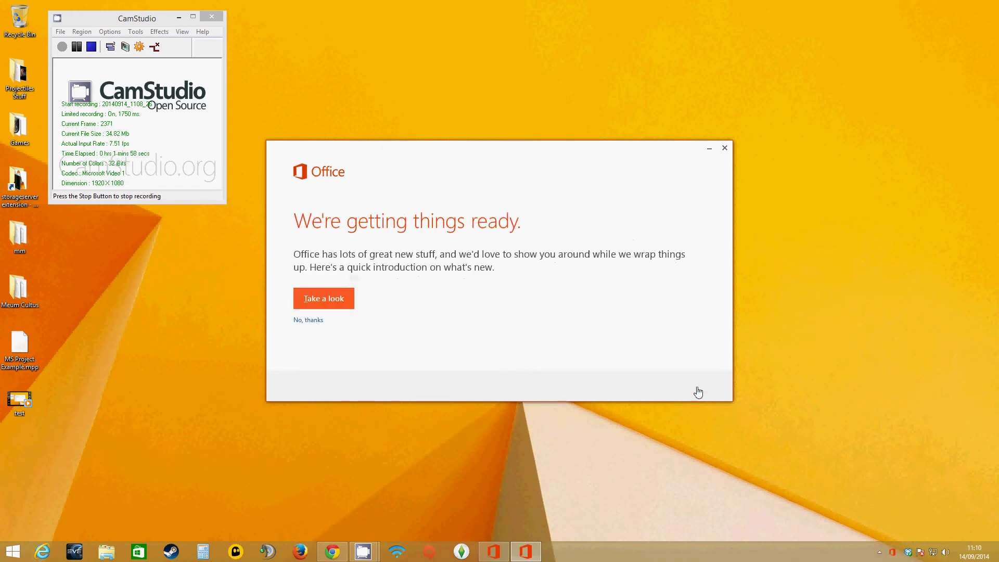
click(317, 323)
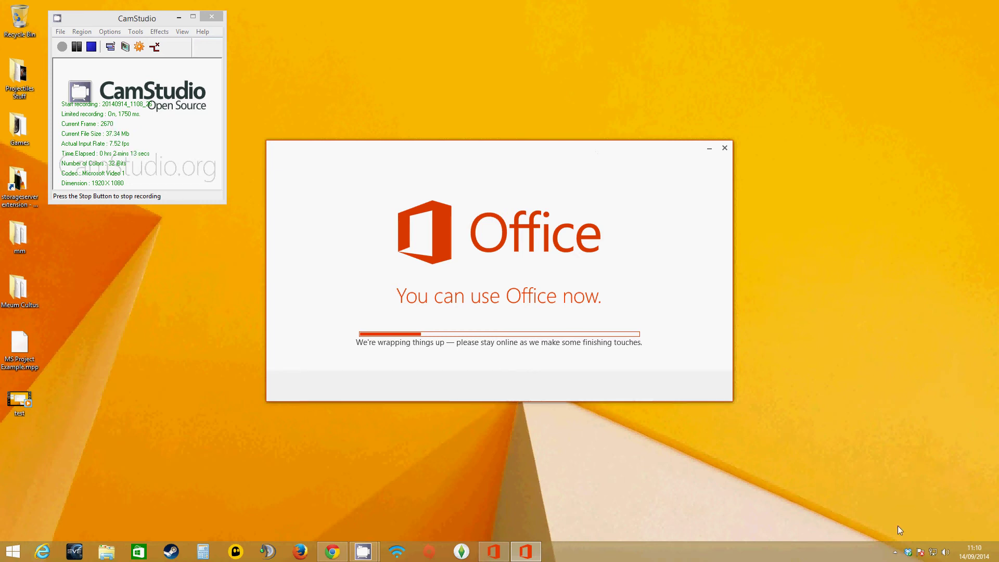
- Check Office's background install progress (28%) from the tray icon, then show the Start screen
click(895, 552)
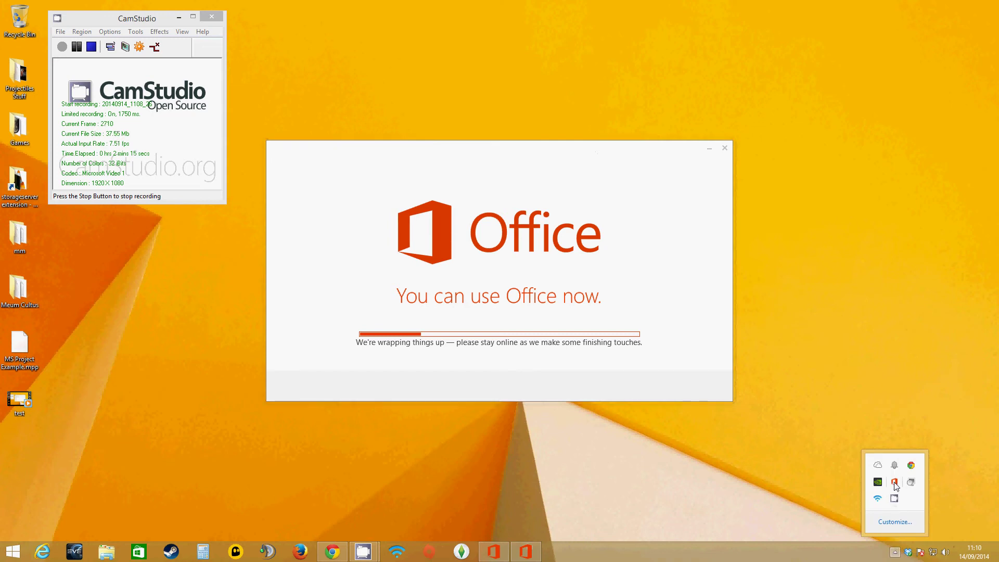
mouse_move(895, 484)
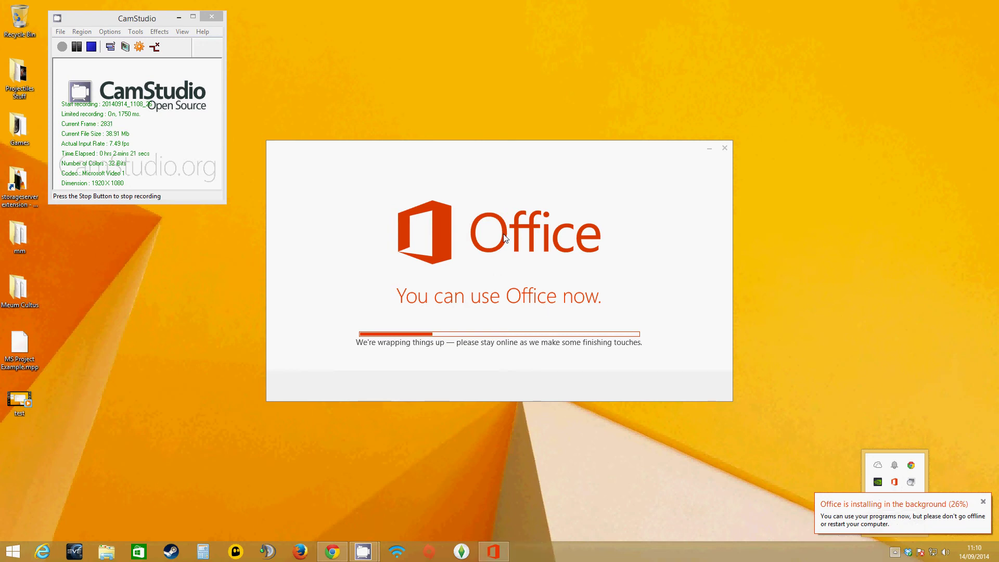
click(462, 284)
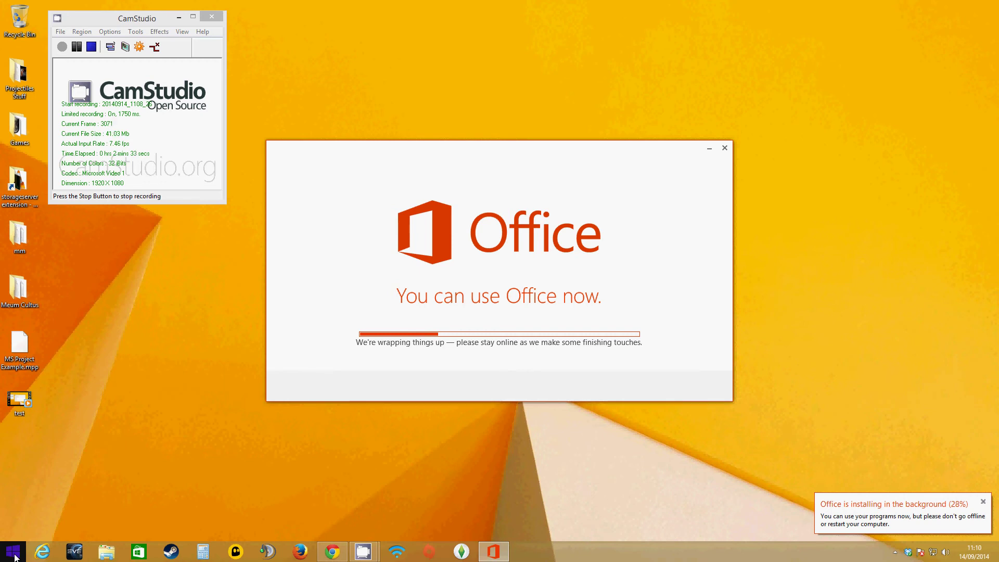
click(14, 556)
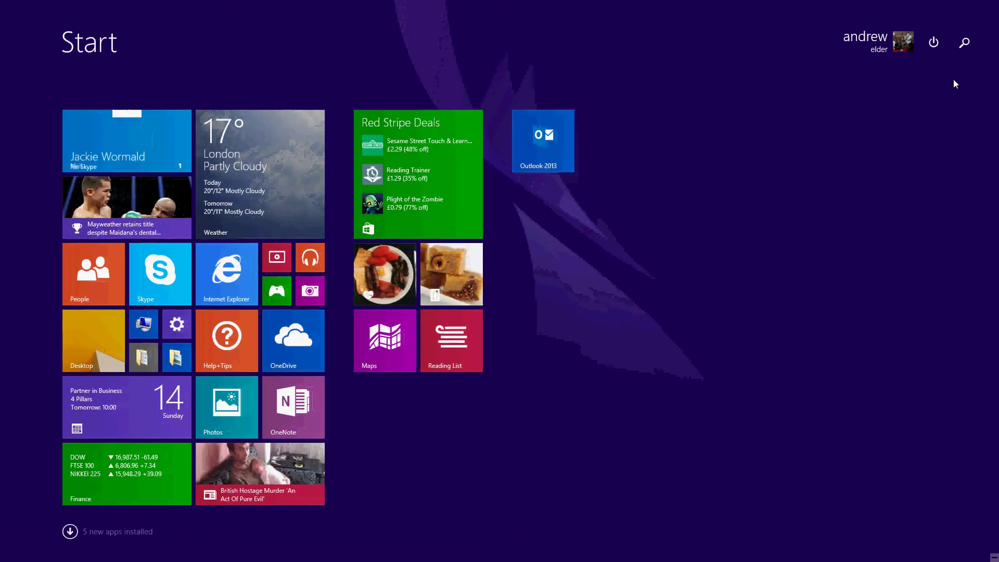
- Search the Start screen for 'lync' and launch Lync 2013
click(964, 43)
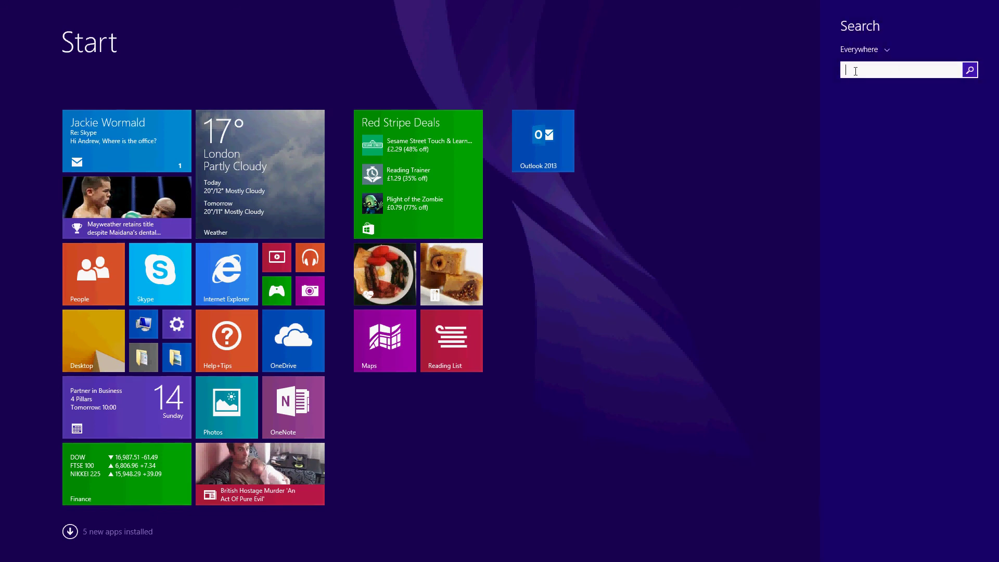
text(ly)
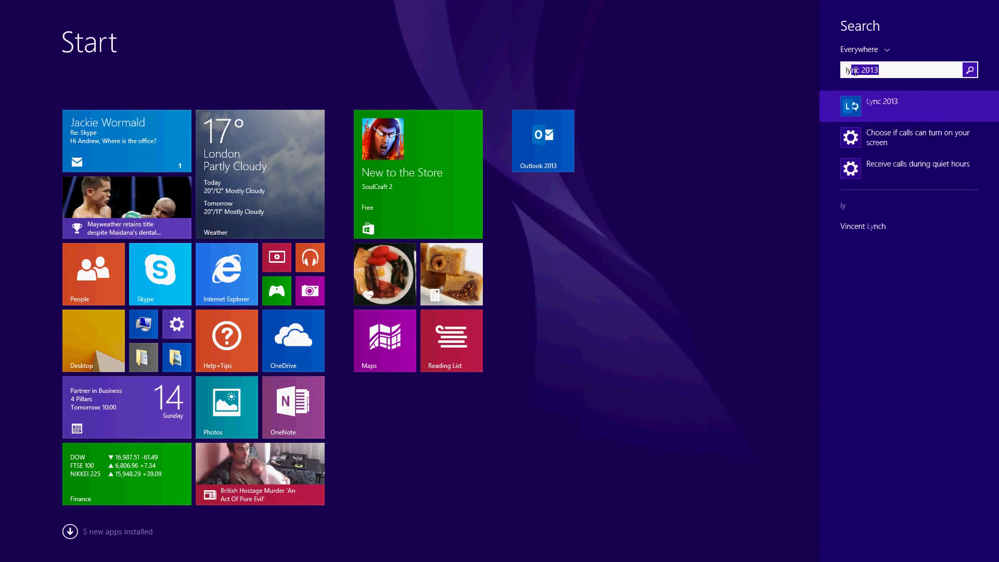
text(nc)
click(880, 67)
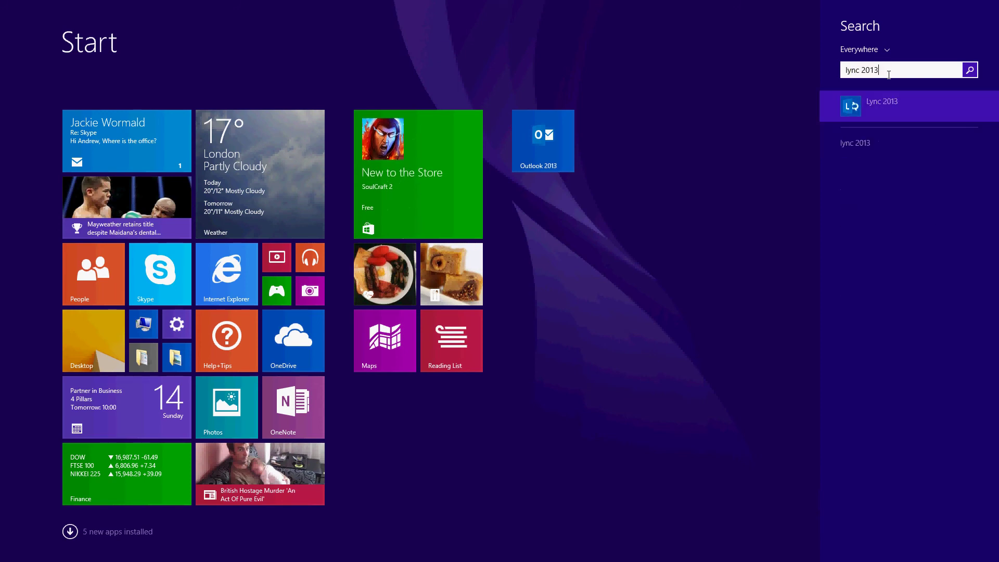
click(888, 106)
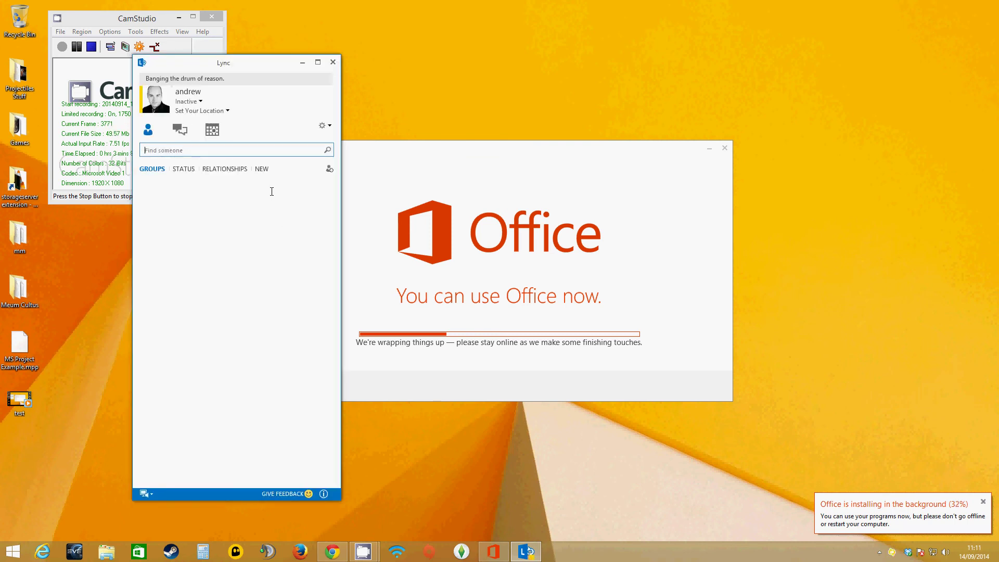
- Review the contact list, keep the status Available, and close the My Picture options unchanged
click(201, 149)
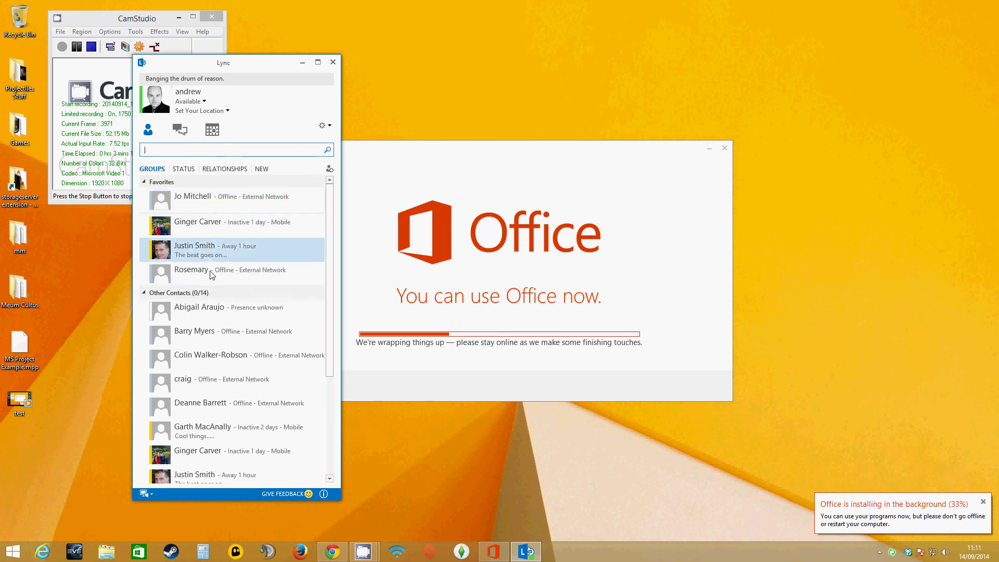
scroll(222, 304, down, 3)
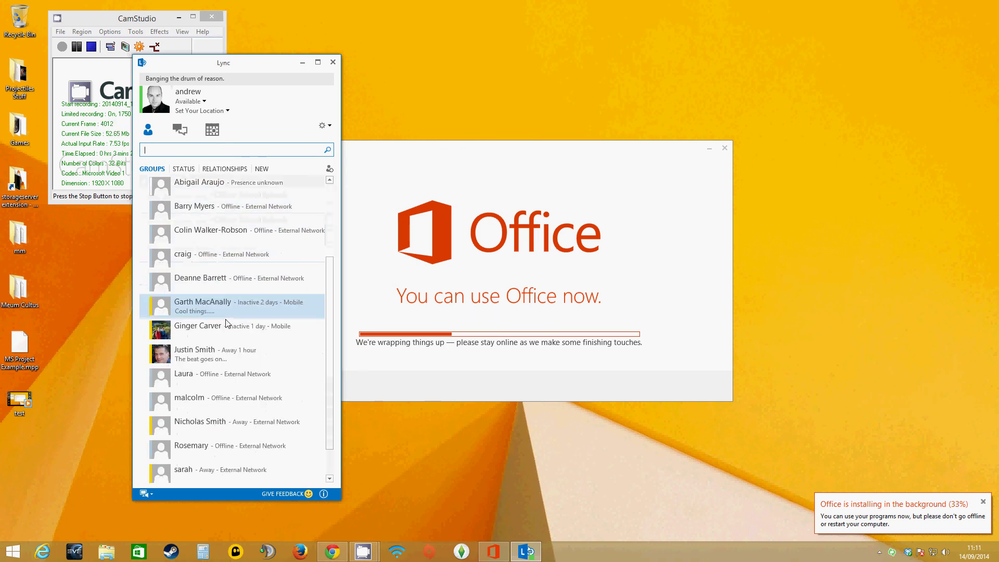
scroll(232, 405, up, 6)
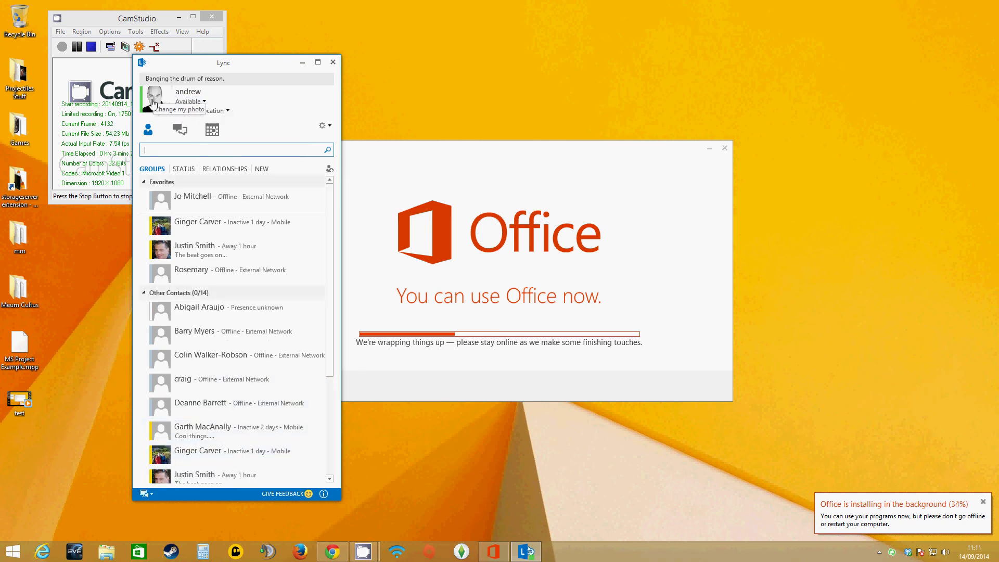
click(203, 102)
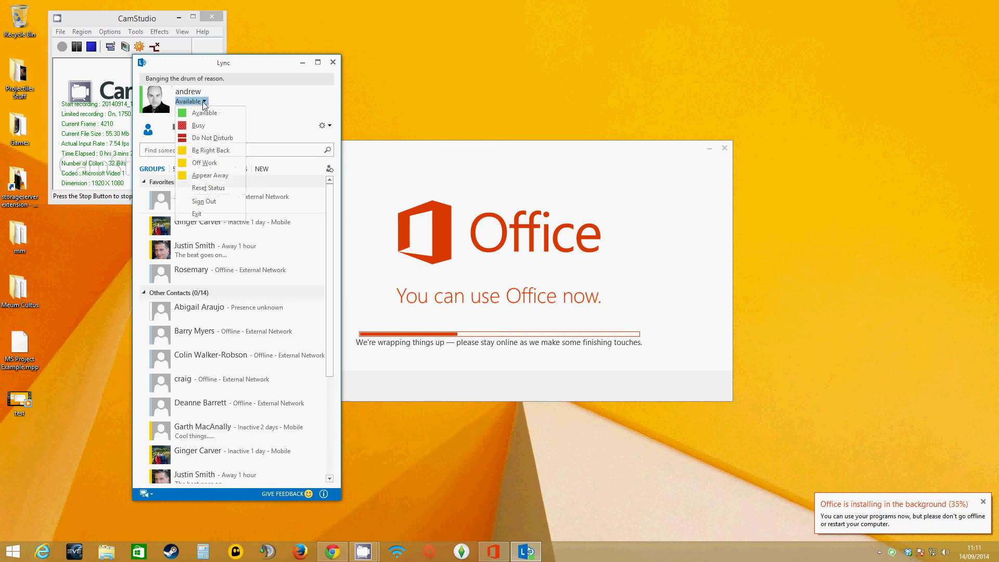
click(203, 103)
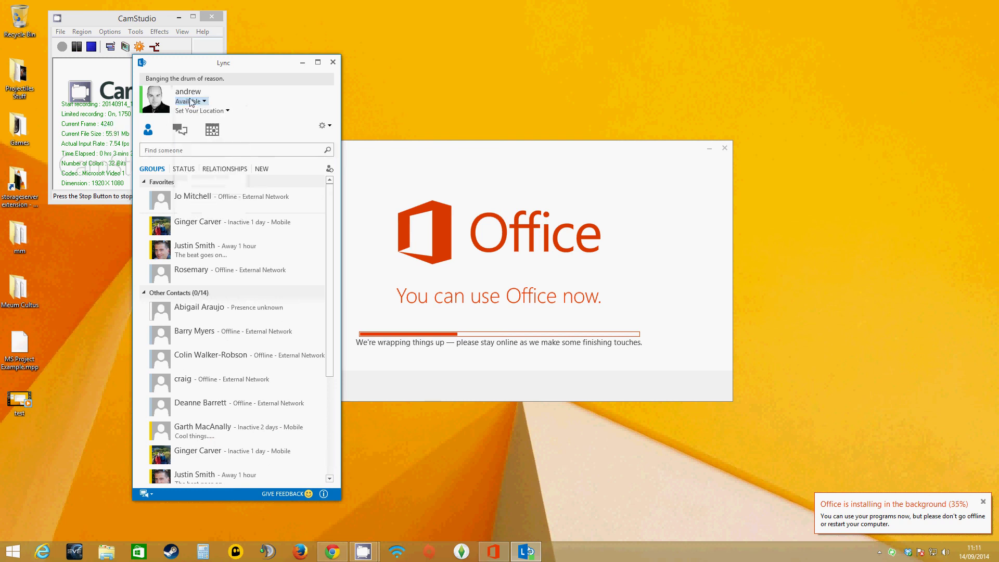
click(155, 101)
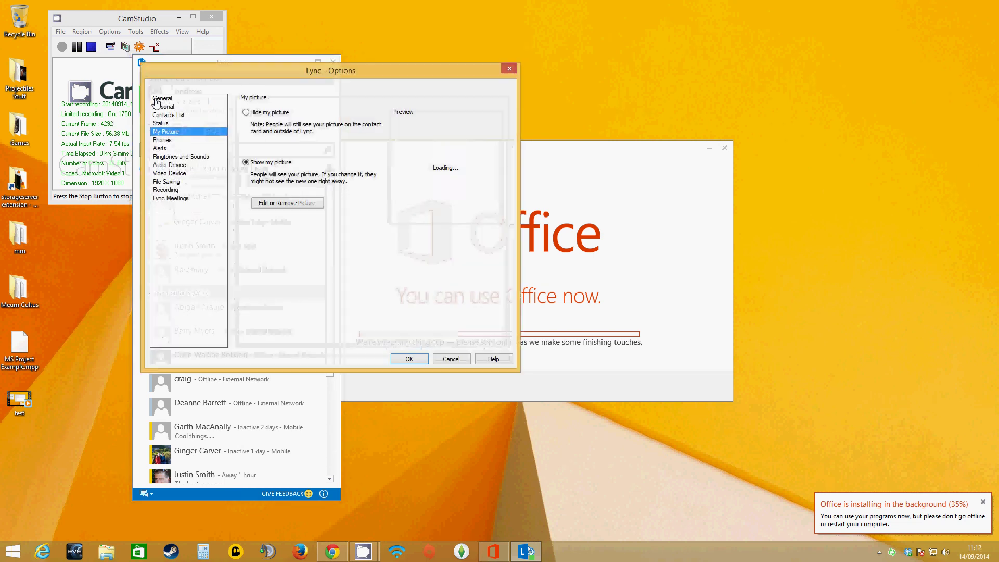
click(509, 68)
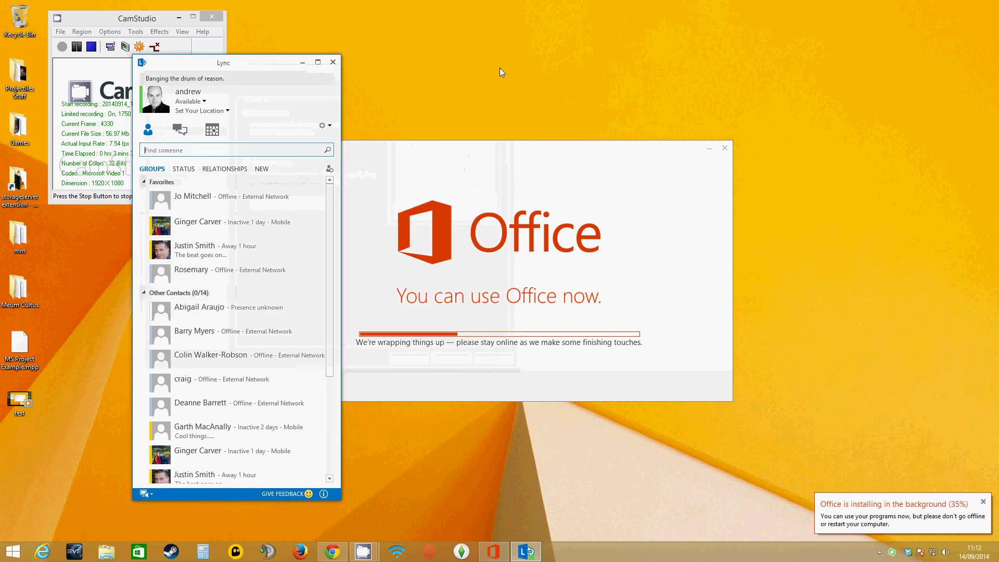
click(329, 171)
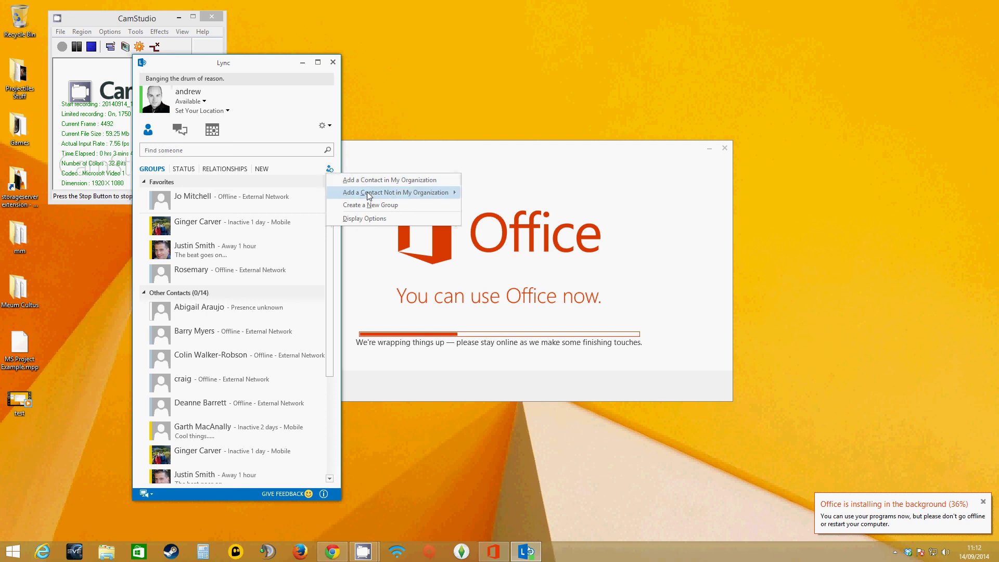
mouse_move(369, 195)
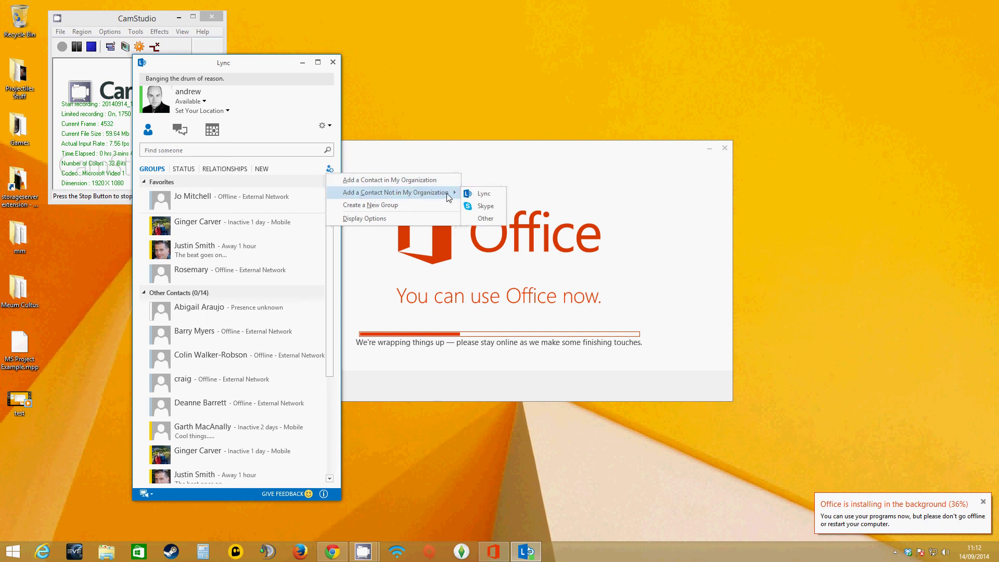
click(484, 194)
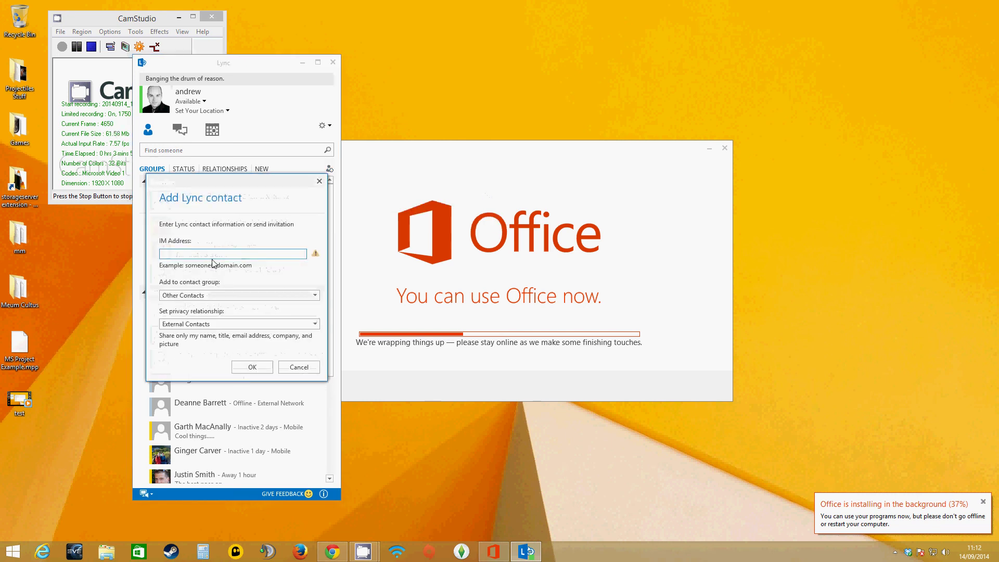
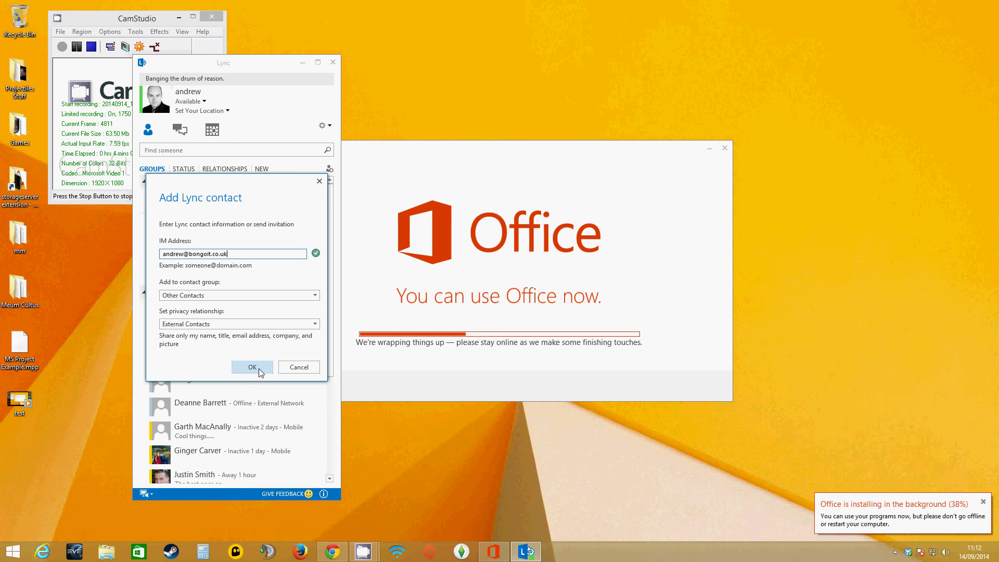
click(304, 368)
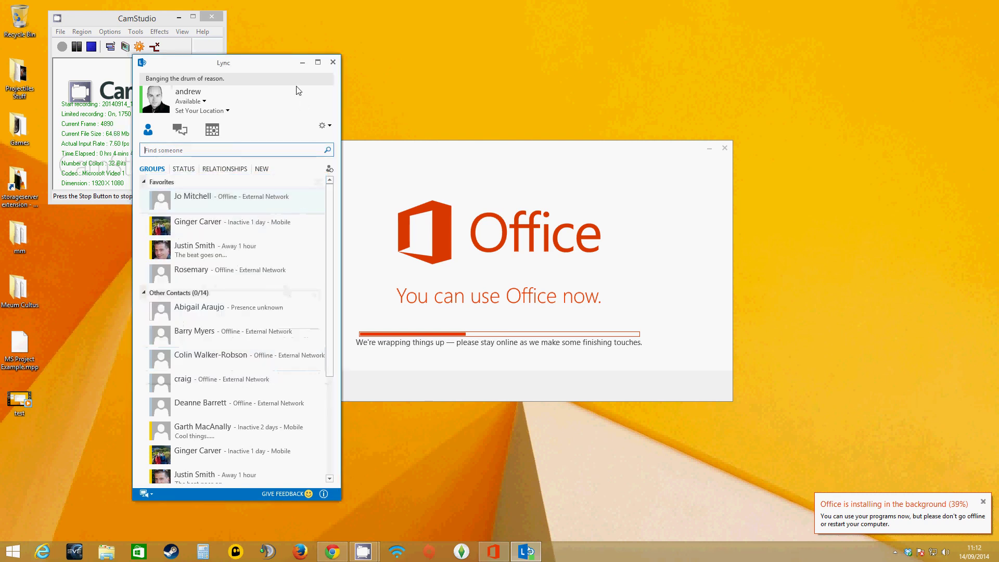
click(244, 212)
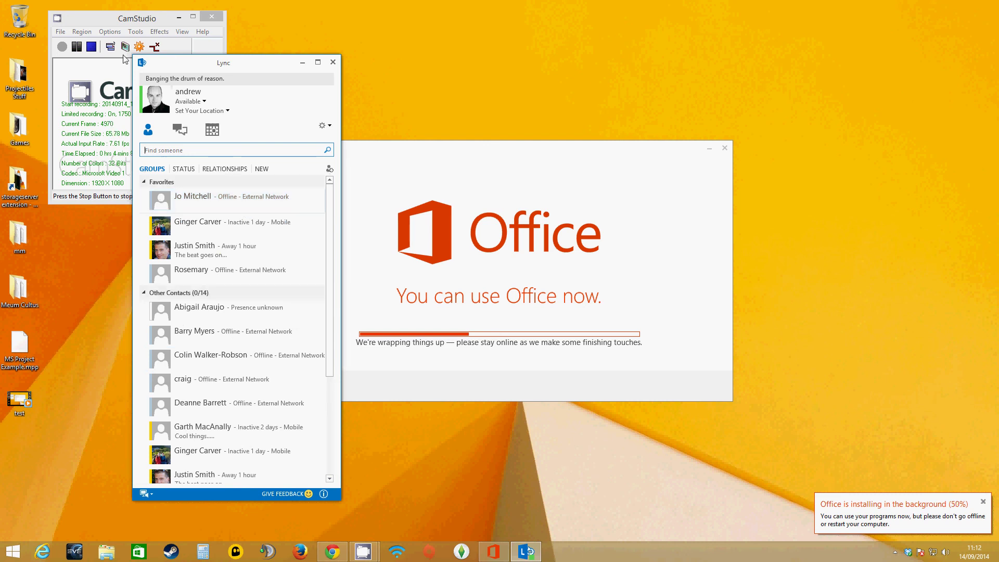